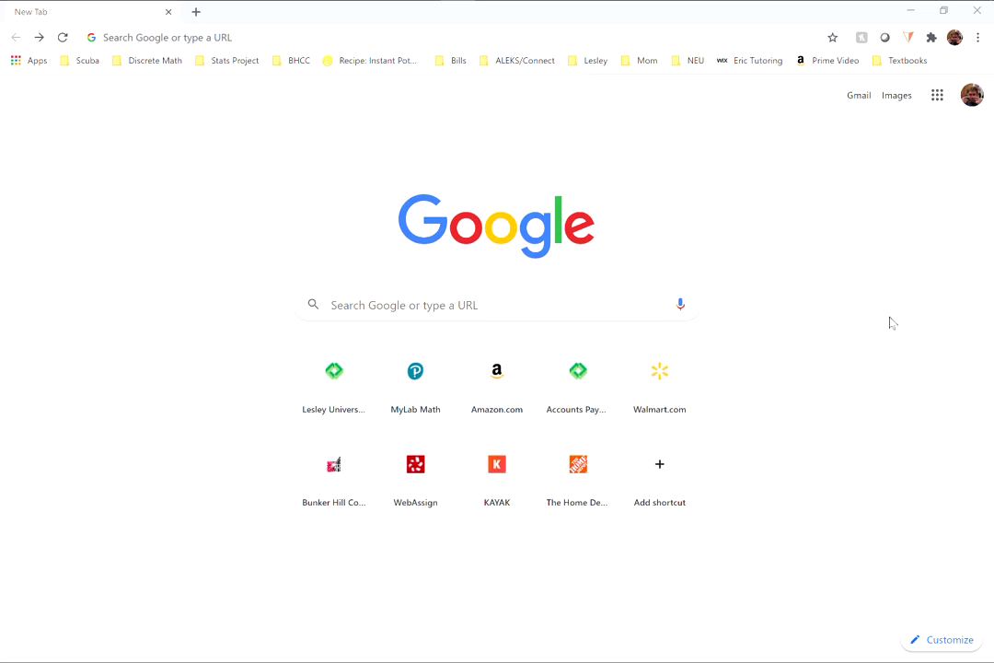
- Load the MyLab Math website by entering 'mymath' and accepting the mymathlab.com suggestion
{"action": "left_click", "coordinate": [572, 34]}
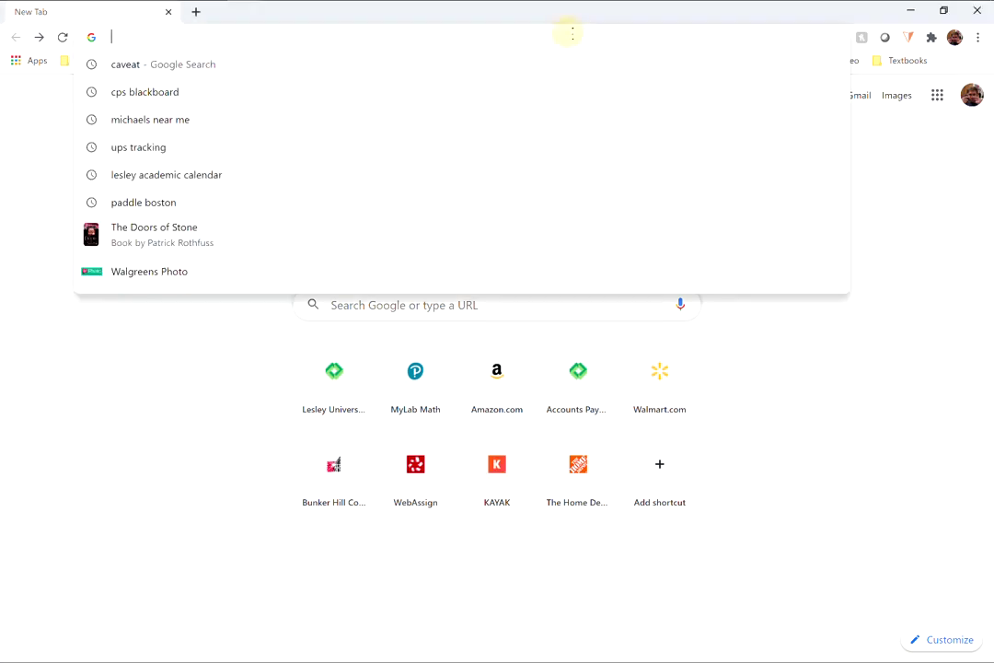
{"action": "type", "text": "mymathlab.com"}
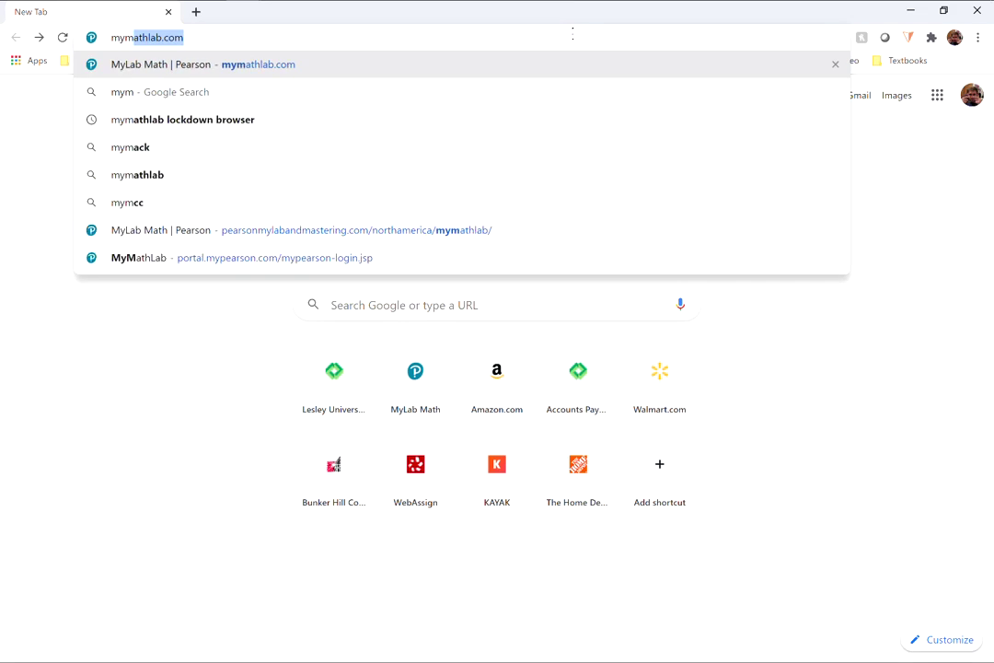
{"action": "key", "text": "Return"}
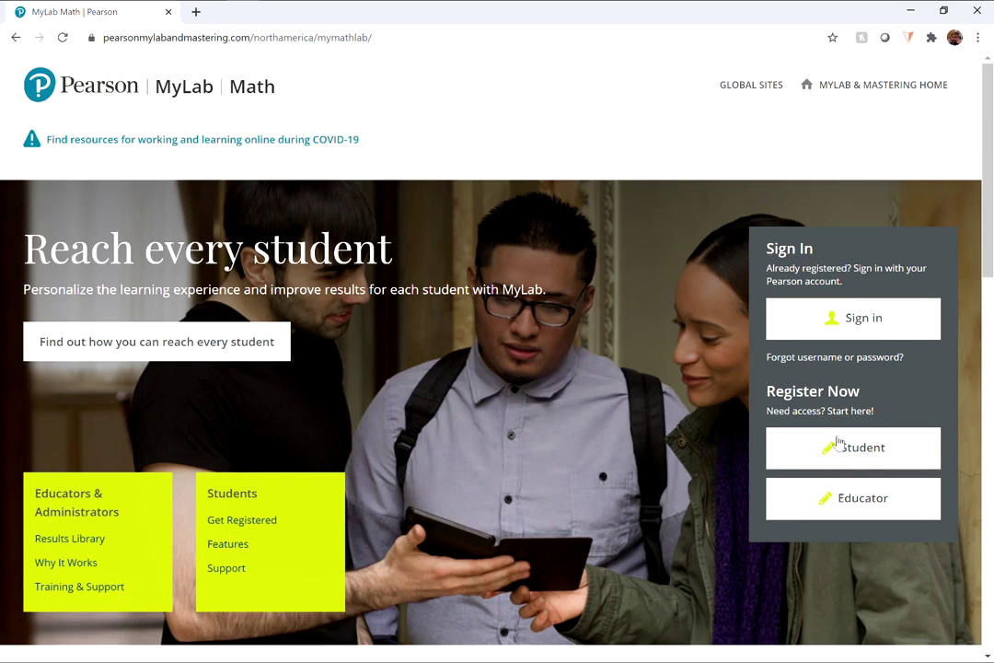
- Choose Student registration and continue past the Get Registered page to the course ID prompt
{"action": "left_click", "coordinate": [830, 450]}
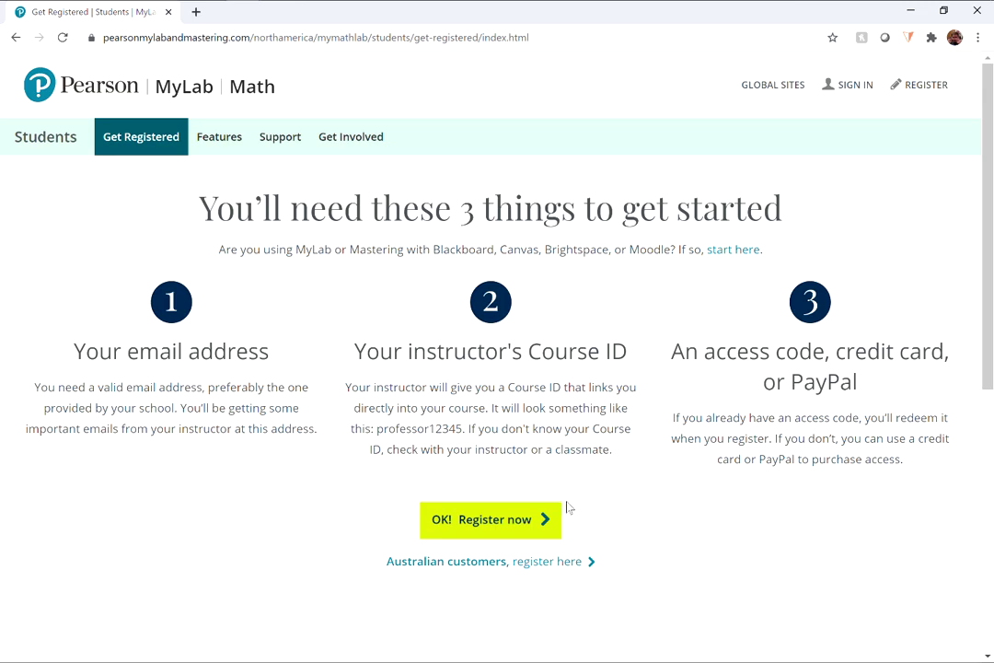
{"action": "left_click", "coordinate": [491, 529]}
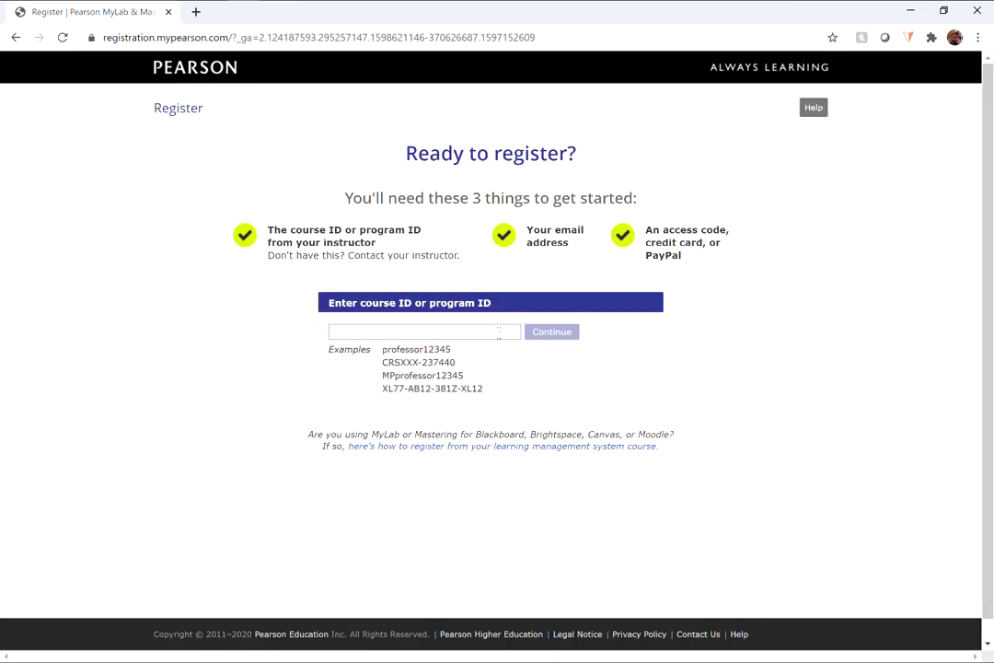
- Paste the instructor's saved course ID into the course ID field and submit it
{"action": "left_click", "coordinate": [498, 335]}
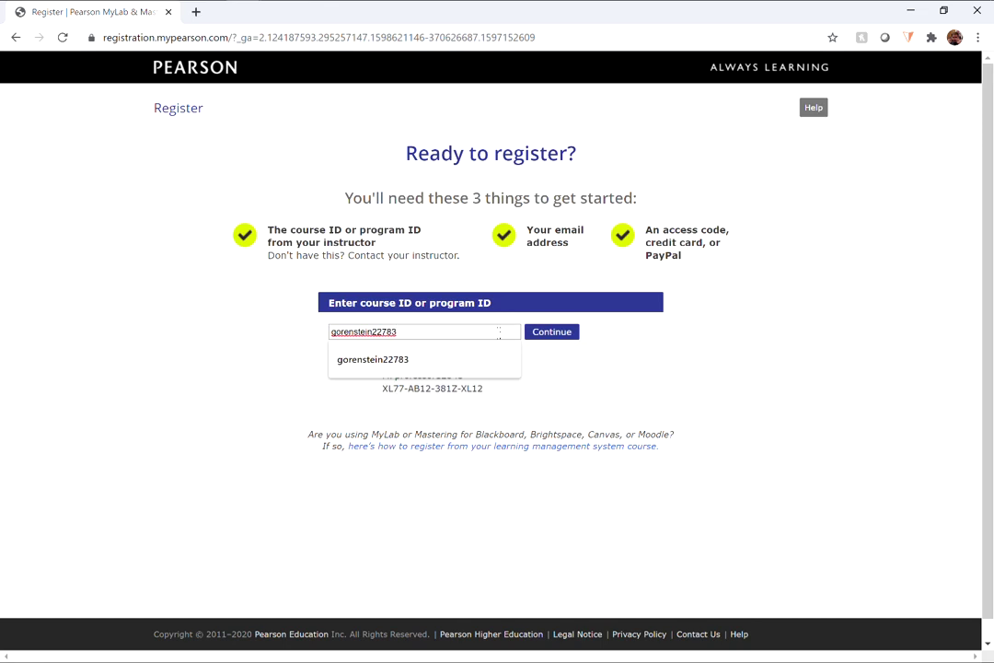
{"action": "left_click", "coordinate": [571, 341]}
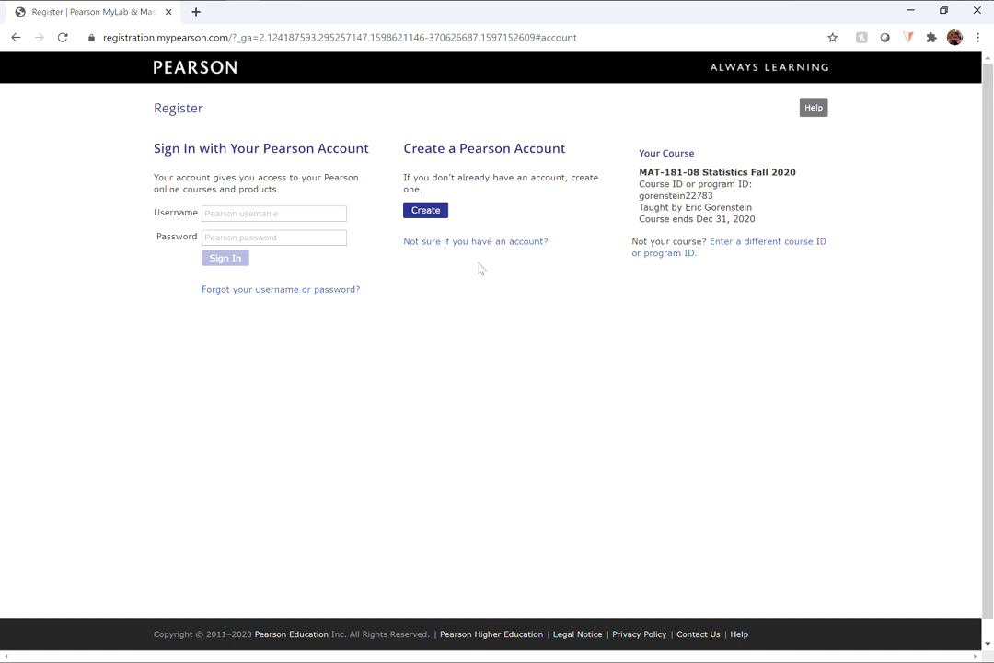
- Choose Create under Create a Pearson Account and place the cursor in Email Address
{"action": "left_click", "coordinate": [419, 217]}
{"action": "left_click", "coordinate": [426, 218]}
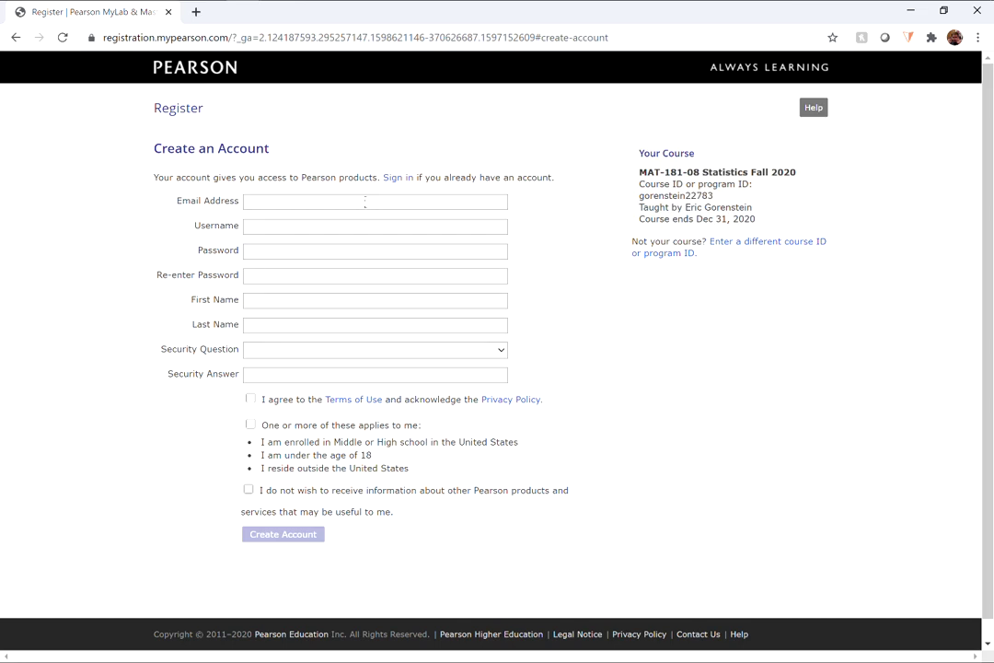
{"action": "left_click", "coordinate": [365, 201]}
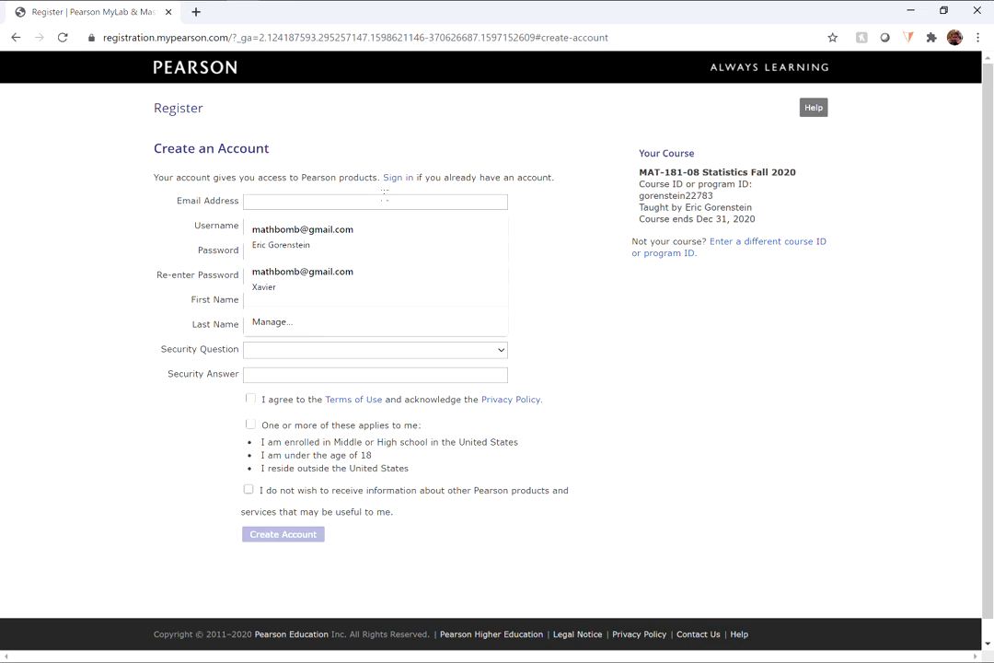
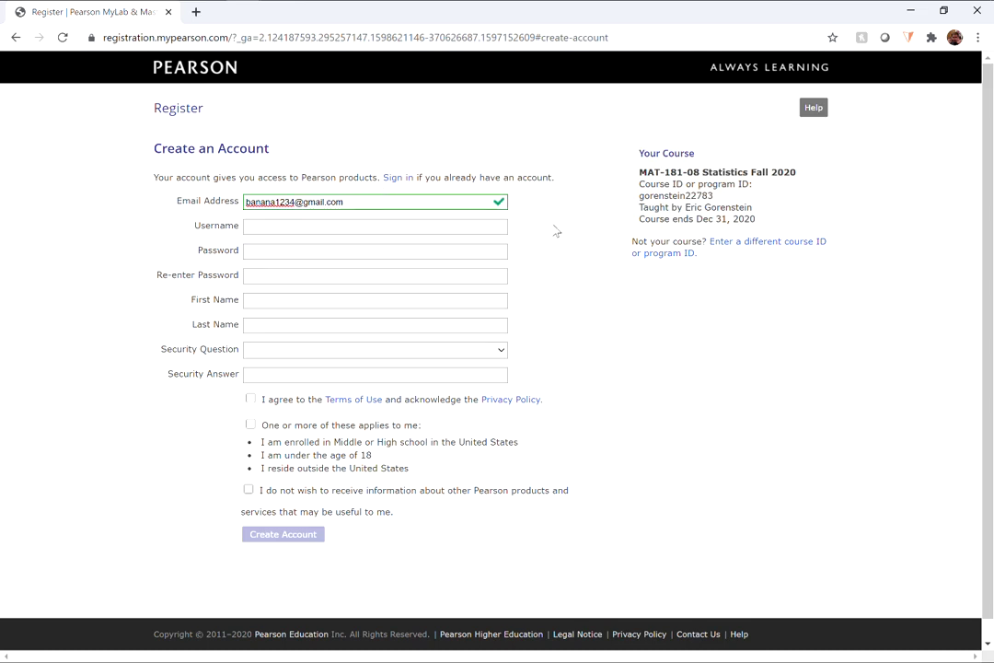
- Enter the student's e-mail address and reuse it as the username
{"action": "left_click", "coordinate": [476, 226]}
{"action": "key", "text": "ctrl+v"}
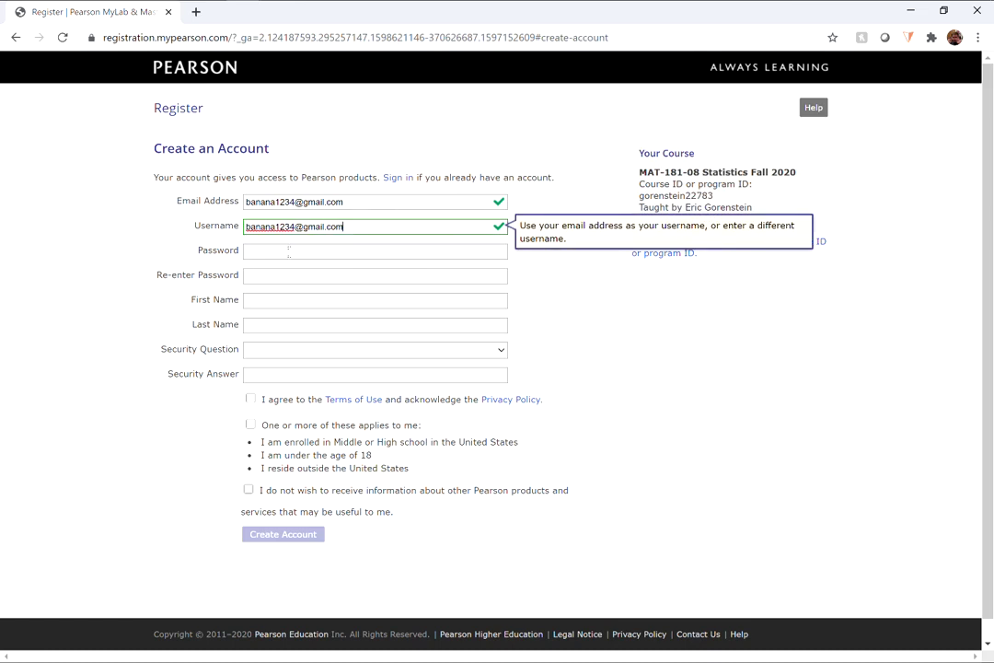
- Enter the account password and correct the confirmation field so both match
{"action": "left_click", "coordinate": [289, 250]}
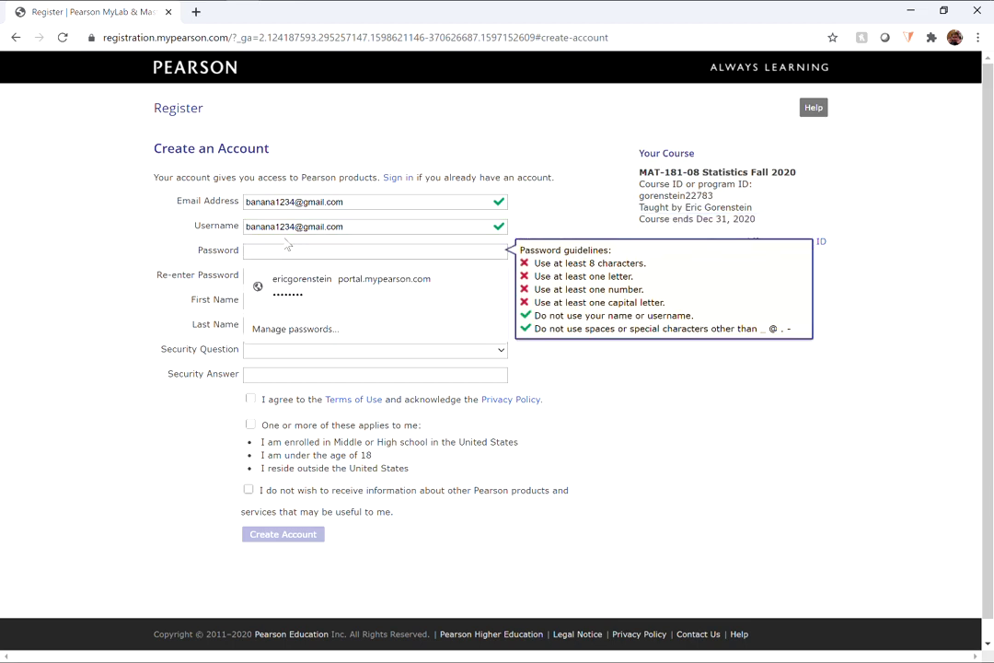
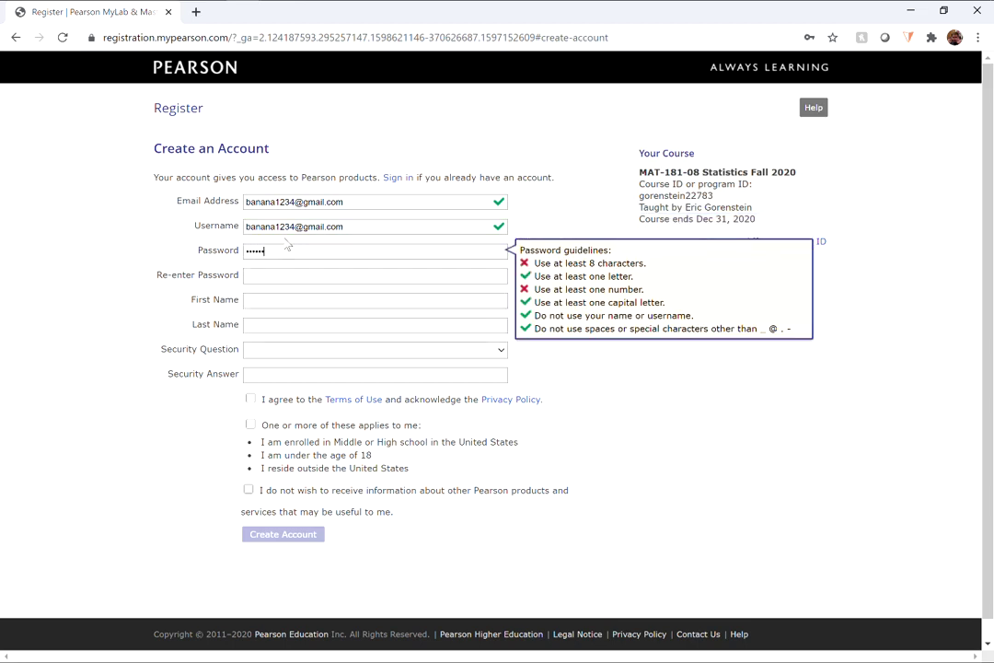
{"action": "key", "text": "Tab"}
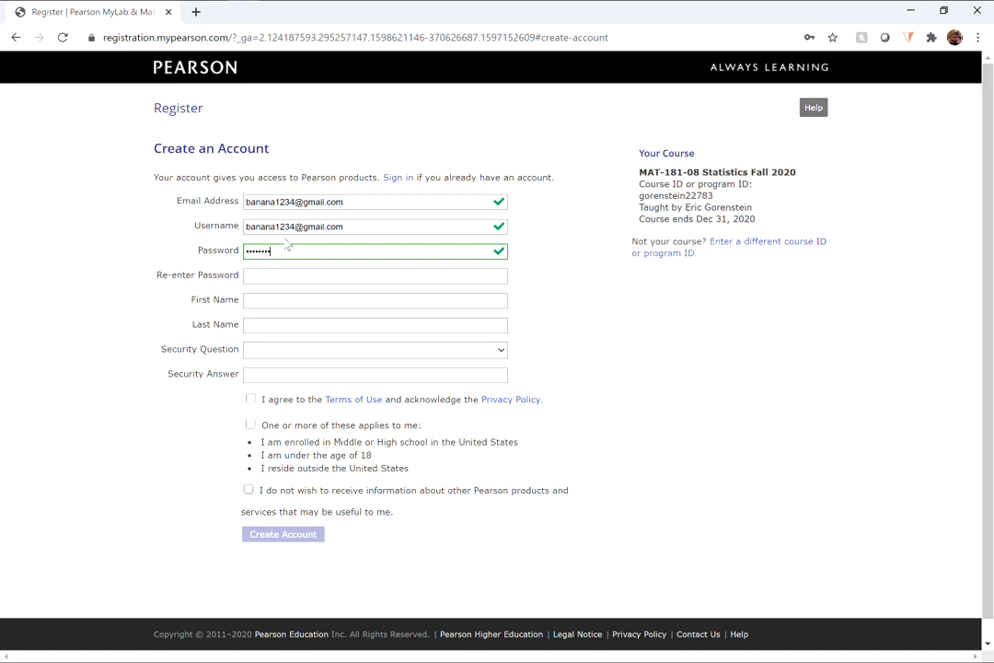
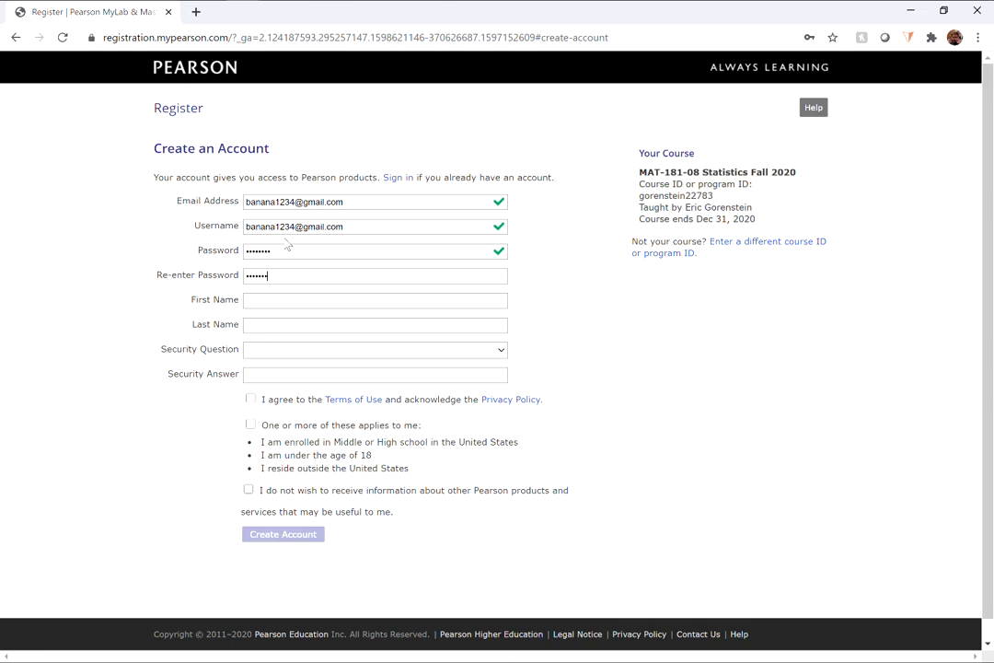
{"action": "key", "text": "Tab"}
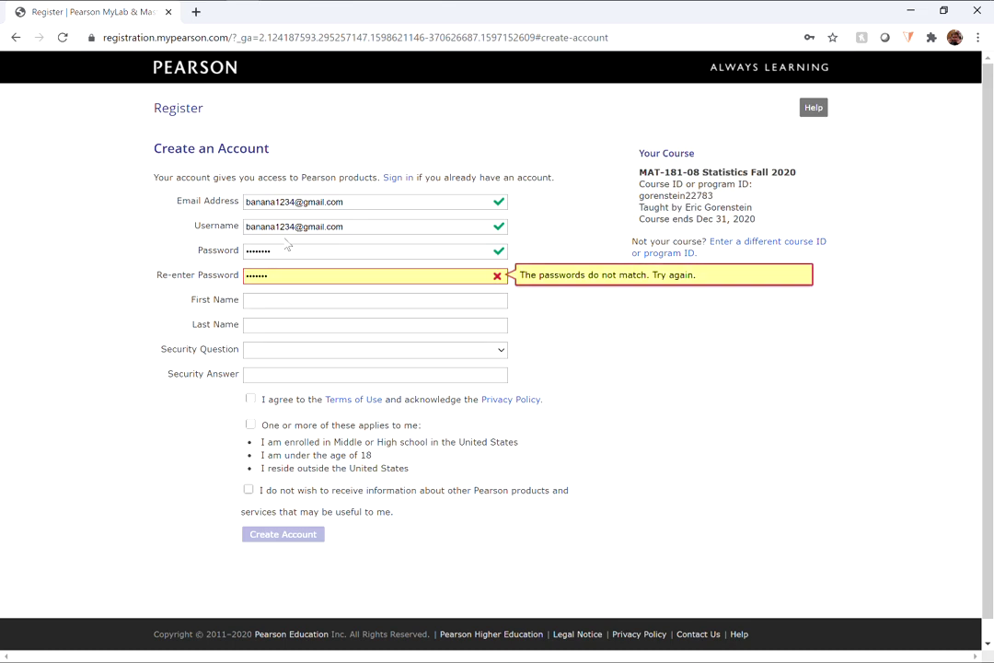
{"action": "left_click", "coordinate": [304, 276]}
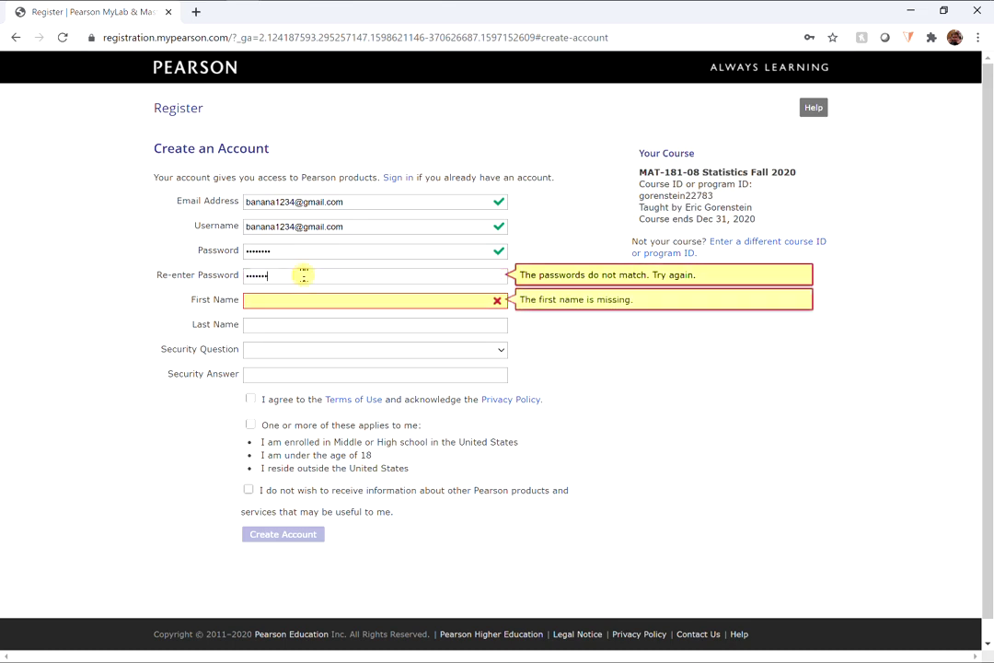
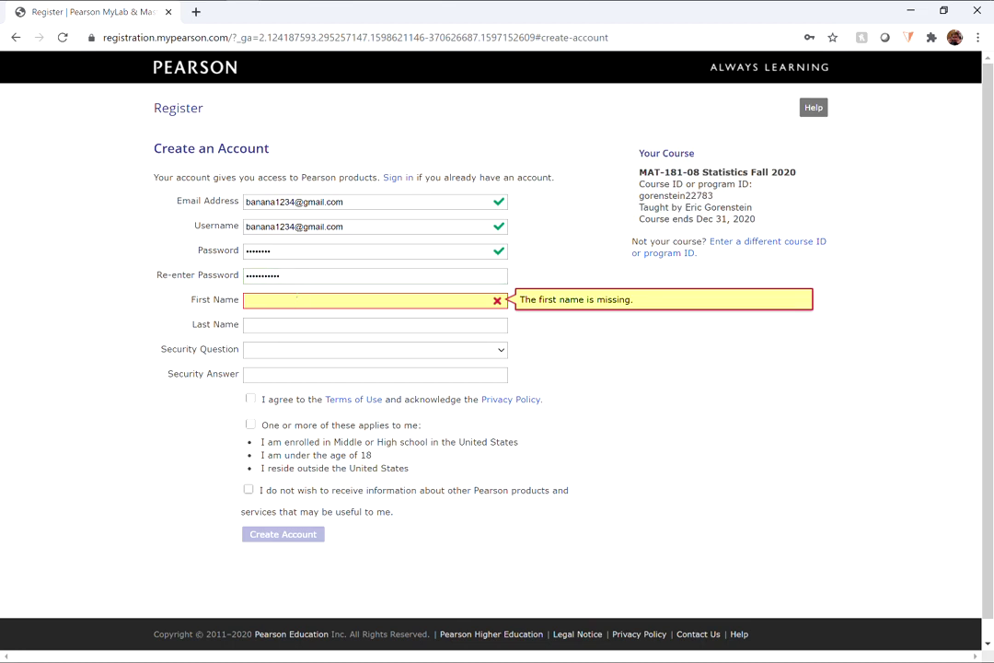
- Fill in the student's first name and last name
{"action": "left_click", "coordinate": [296, 299]}
{"action": "type", "text": "E"}
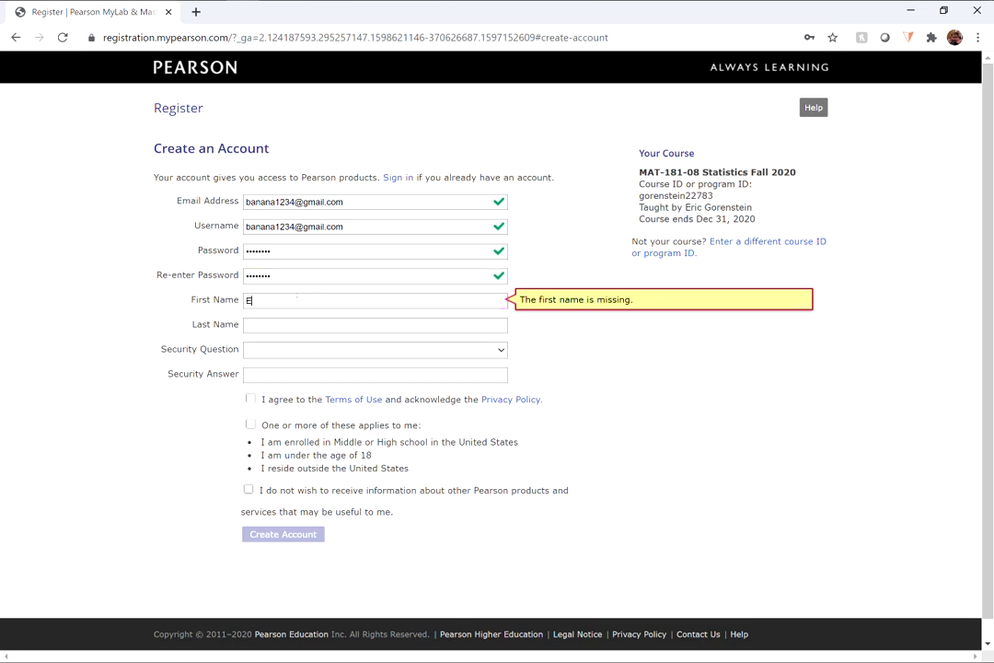
{"action": "type", "text": "ric"}
{"action": "key", "text": "Tab"}
{"action": "type", "text": "G"}
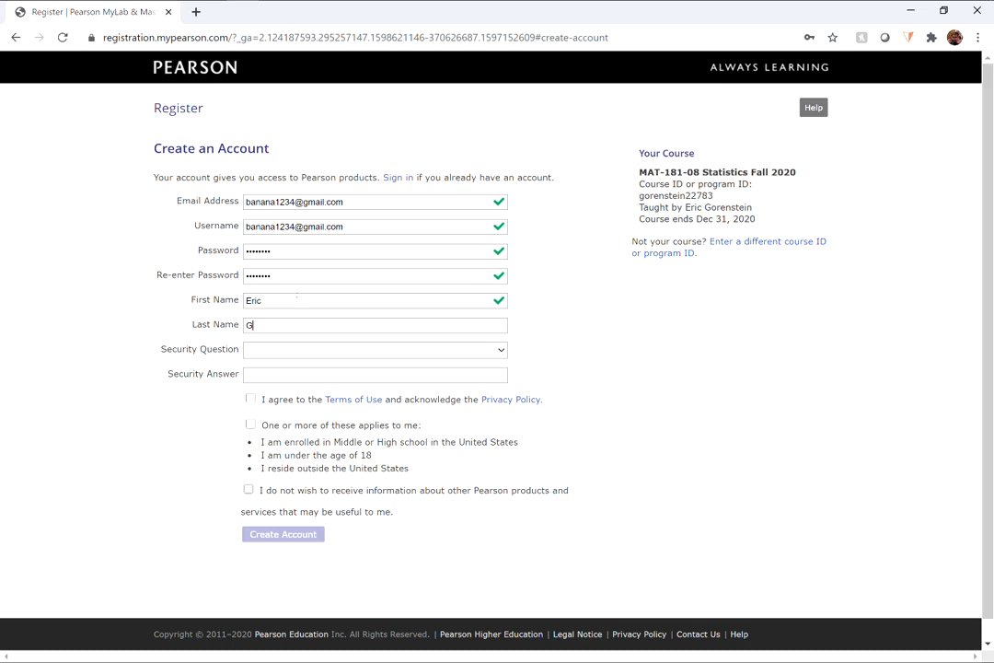
{"action": "key", "text": "Tab"}
- Pick the father's middle name security question and enter its answer
{"action": "left_click", "coordinate": [497, 349]}
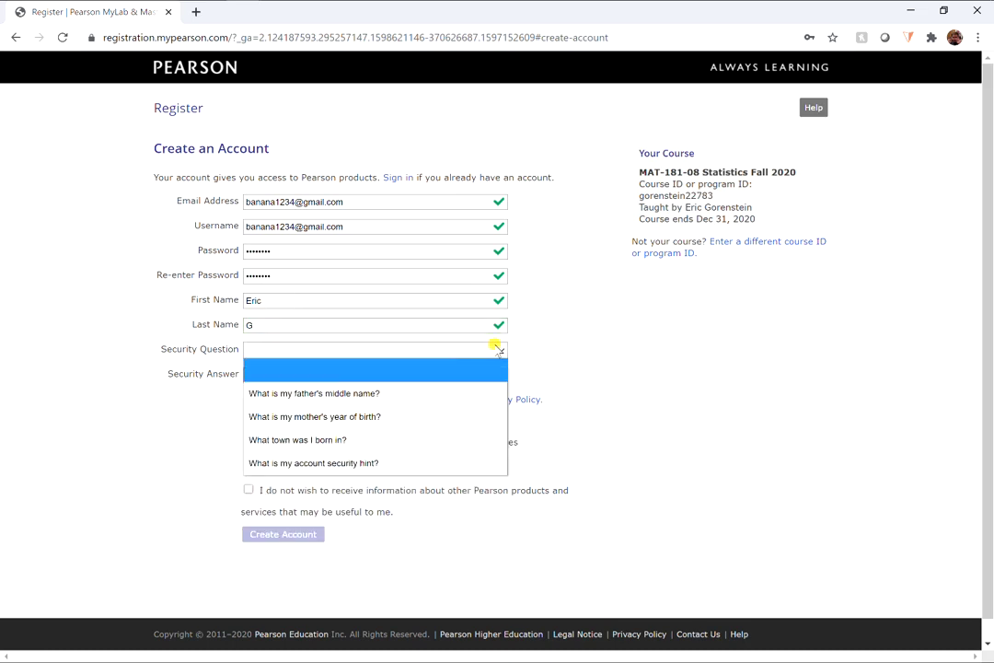
{"action": "left_click", "coordinate": [469, 392]}
{"action": "left_click", "coordinate": [457, 374]}
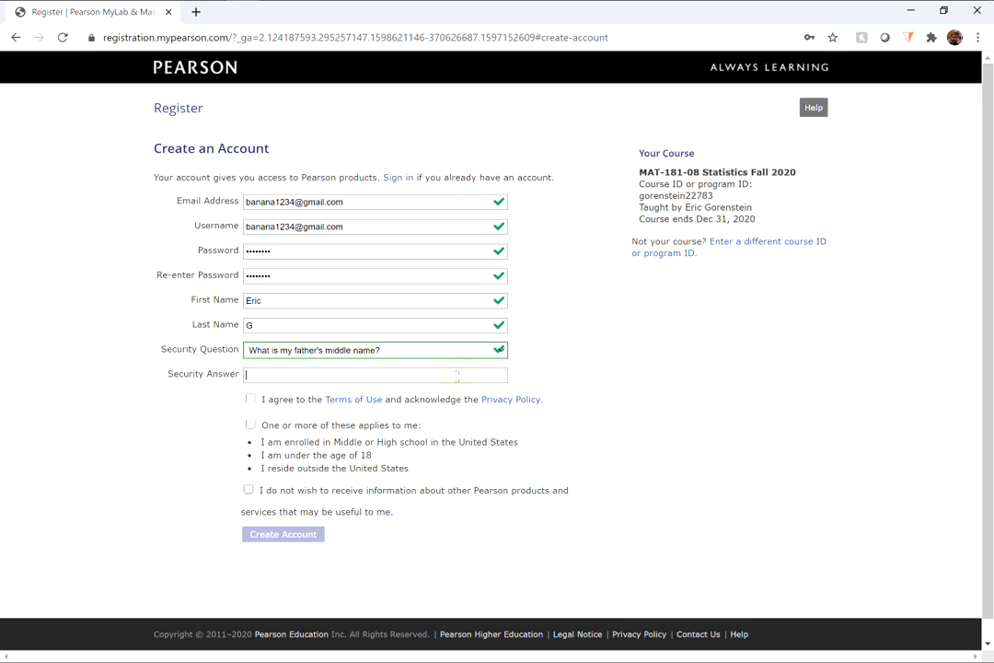
{"action": "type", "text": "G"}
{"action": "key", "text": "Tab"}
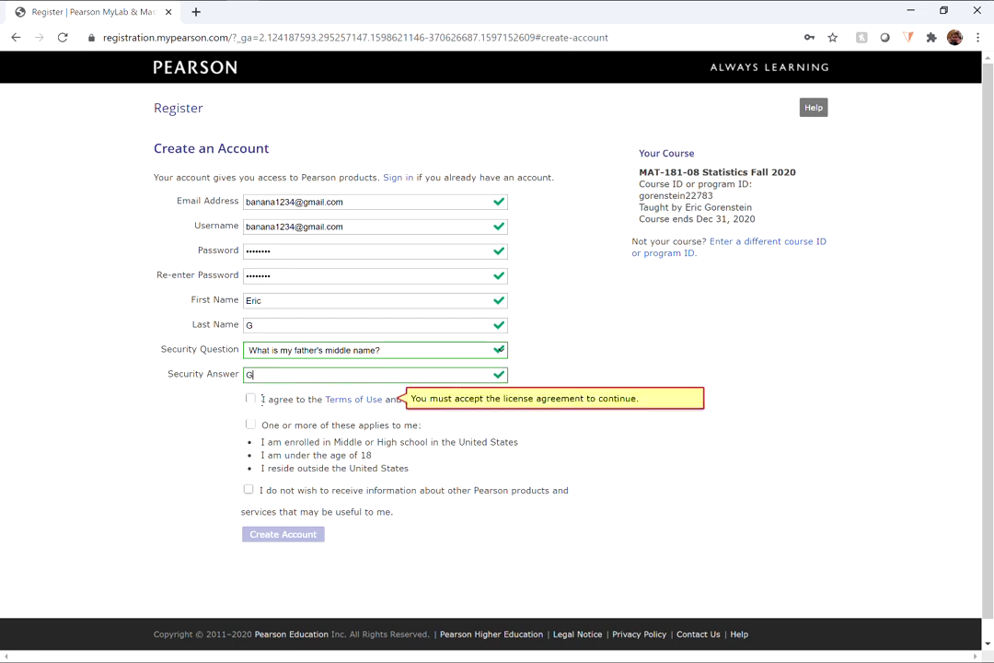
- Accept the Terms of Use, opt out of Pearson marketing, and submit the account
{"action": "left_click", "coordinate": [251, 400]}
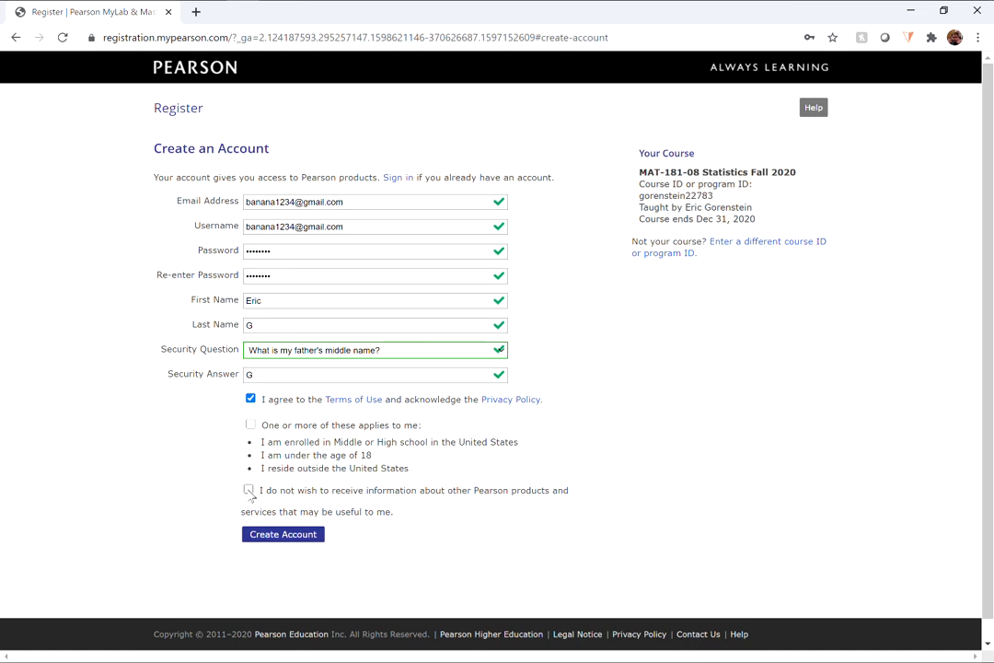
{"action": "left_click", "coordinate": [248, 491]}
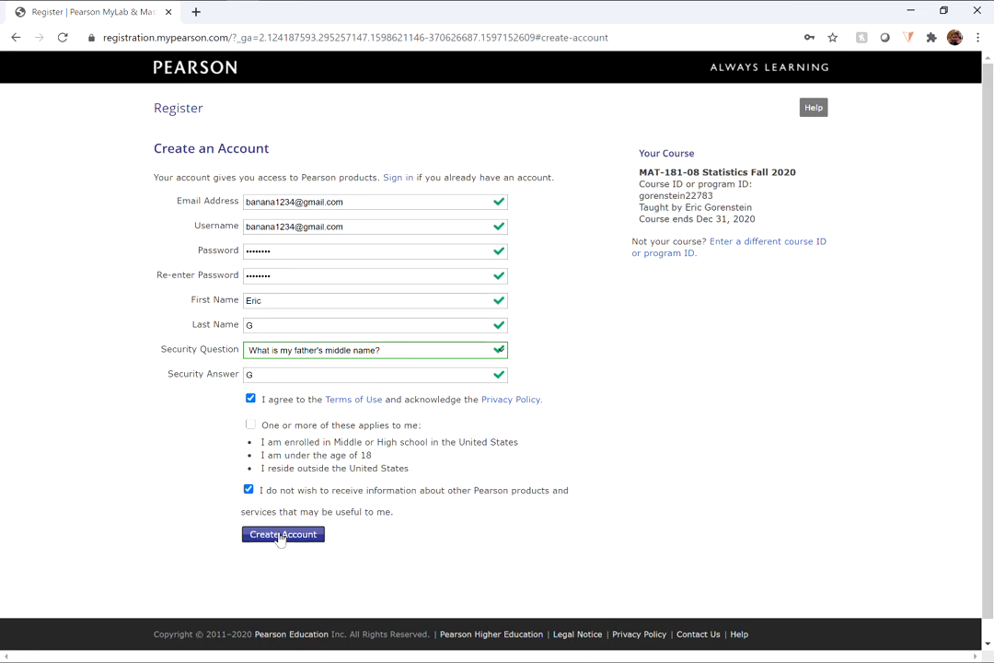
{"action": "left_click", "coordinate": [281, 535]}
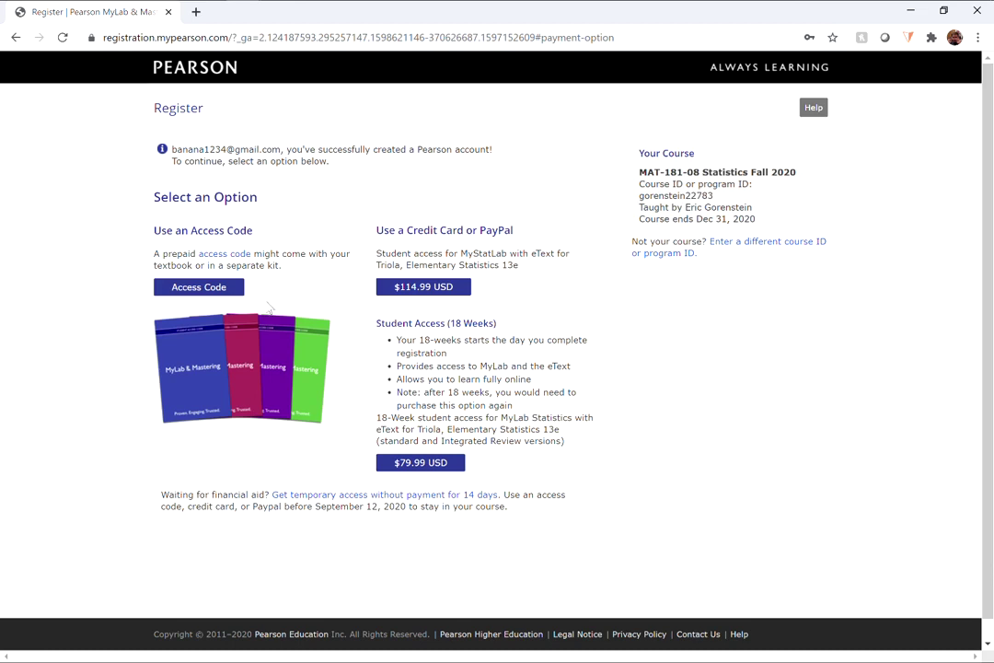
- Look at the $79.99 18-week access option, then request free 14-day temporary access instead
{"action": "left_click", "coordinate": [406, 463]}
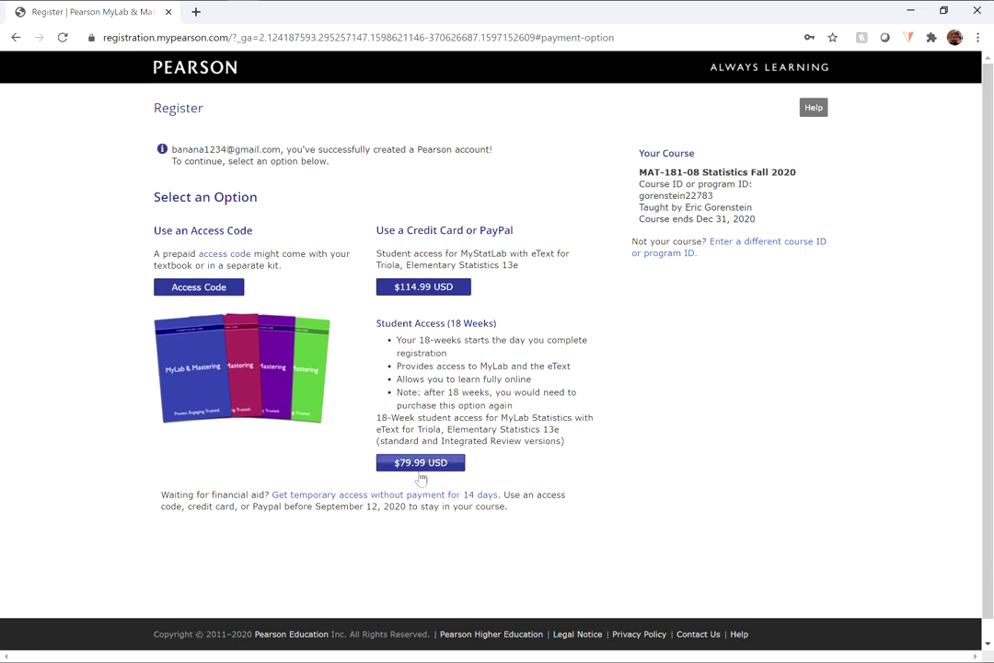
{"action": "left_click", "coordinate": [426, 468]}
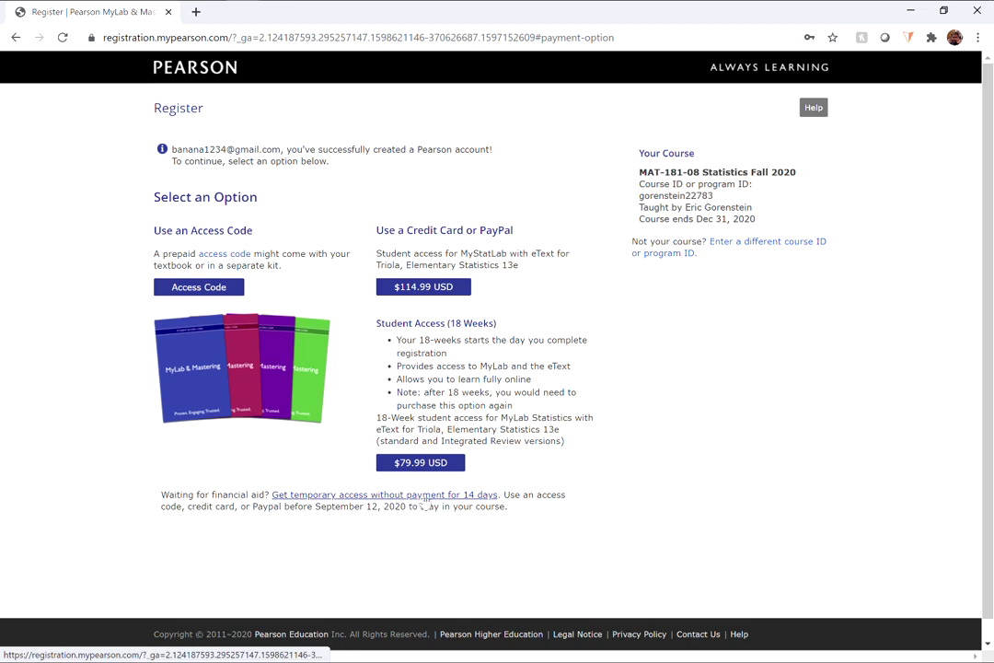
{"action": "left_click", "coordinate": [477, 497]}
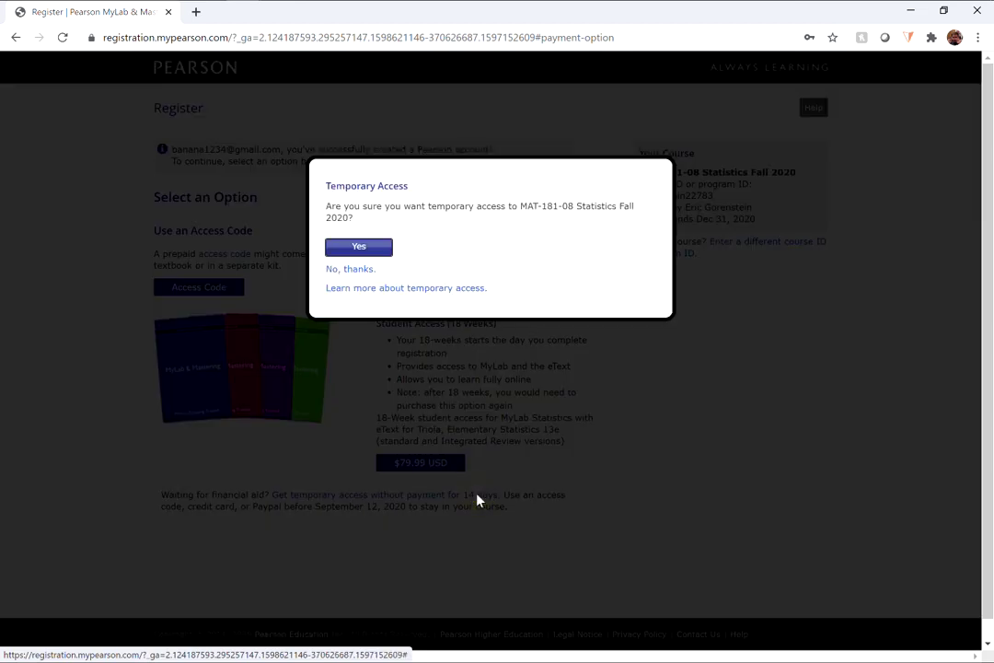
- Answer Yes to confirm 14-day temporary access to MAT-181-08 Statistics Fall 2020
{"action": "left_click", "coordinate": [359, 246]}
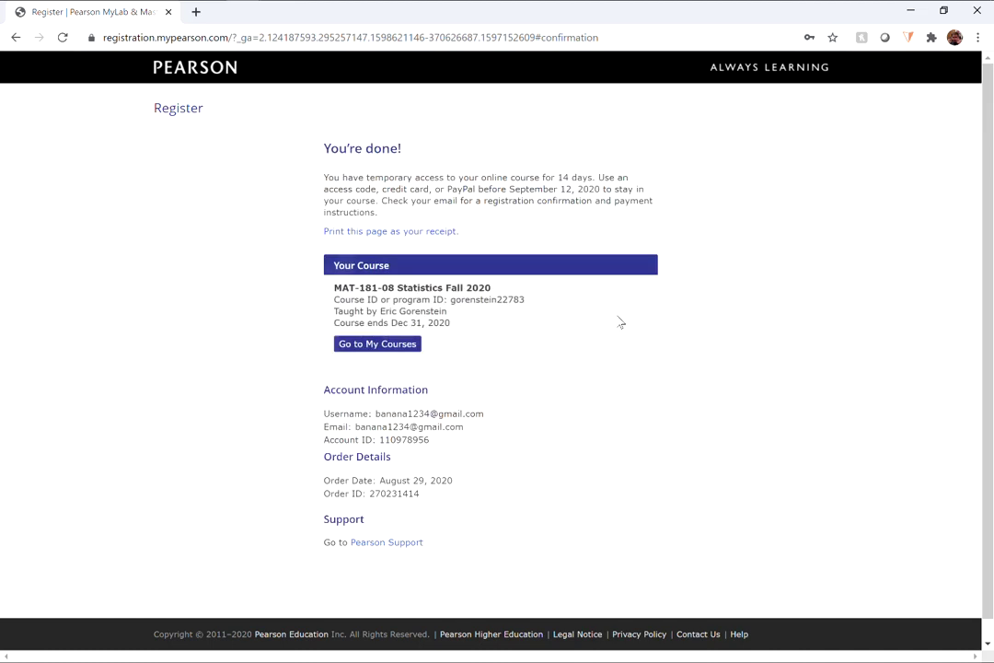
- Go to My Courses and open the MAT-181-08 Statistics Fall 2020 course card
{"action": "left_click", "coordinate": [377, 346]}
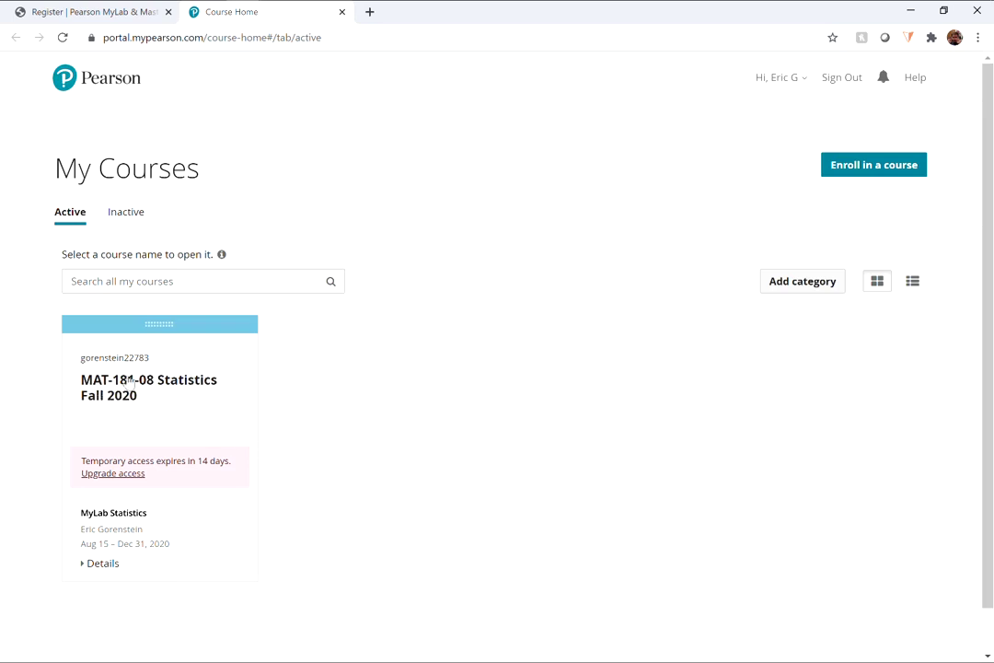
{"action": "left_click", "coordinate": [124, 385]}
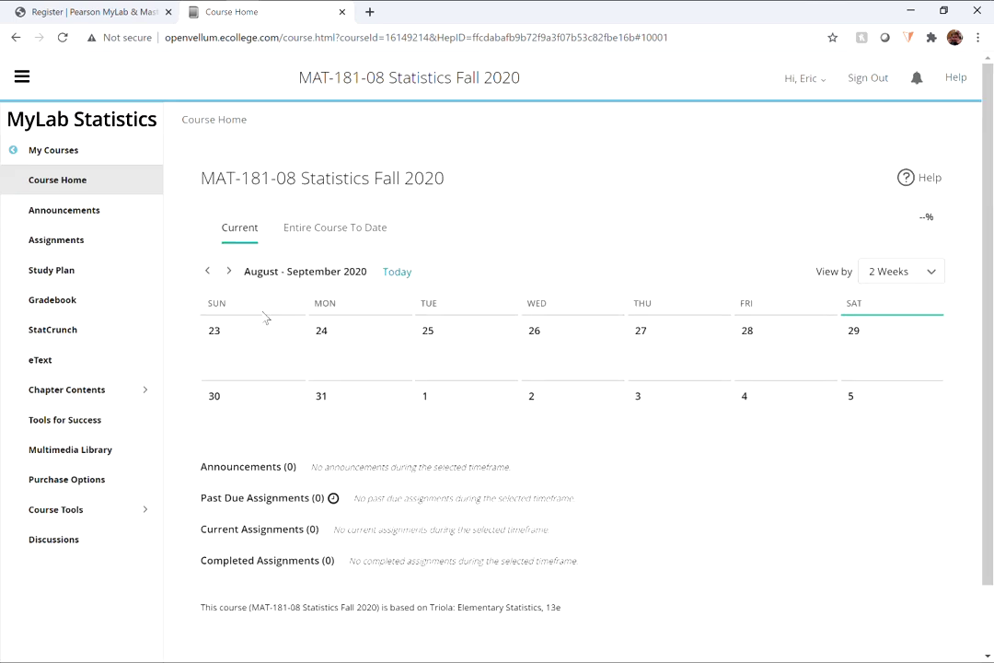
- Open Assignments and scroll through the Chapter 2, Chapters 3 & 10, and Chapter 4 quizzes
{"action": "left_click", "coordinate": [57, 240]}
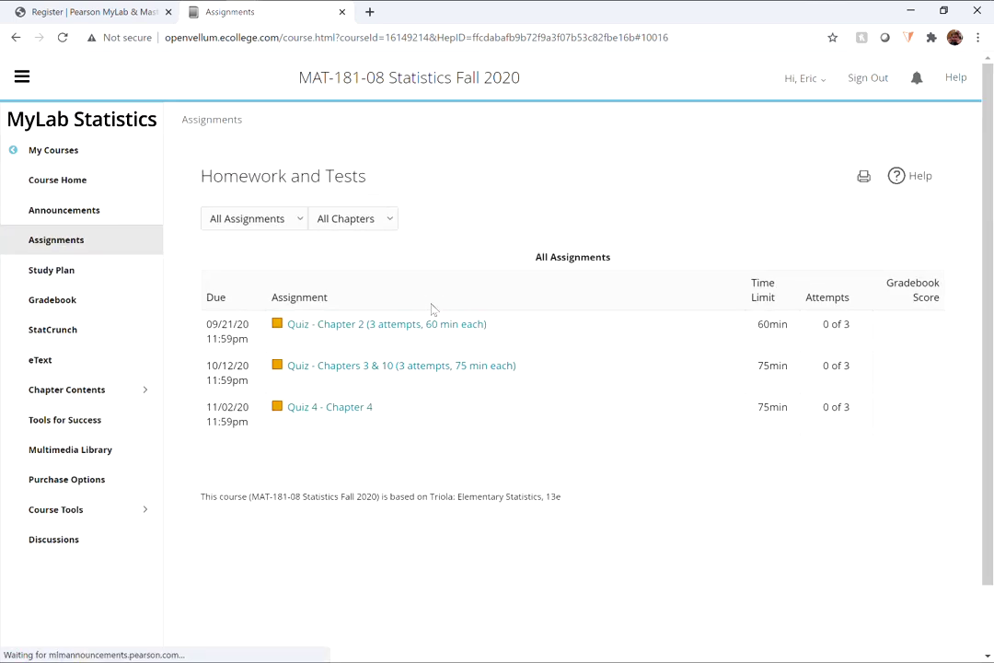
{"action": "scroll", "coordinate": [406, 375], "scroll_direction": "down", "scroll_amount": 2}
{"action": "scroll", "coordinate": [409, 379], "scroll_direction": "up", "scroll_amount": 2}
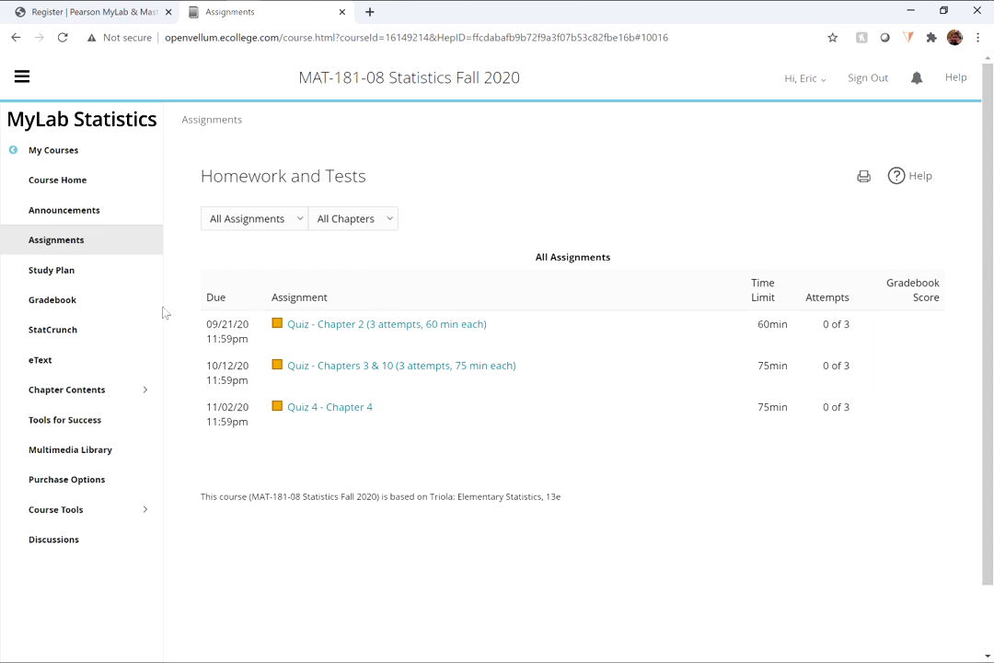
- Switch the assignment filter from All Assignments to Homework, then settle on Quizzes & Tests
{"action": "left_click", "coordinate": [301, 218]}
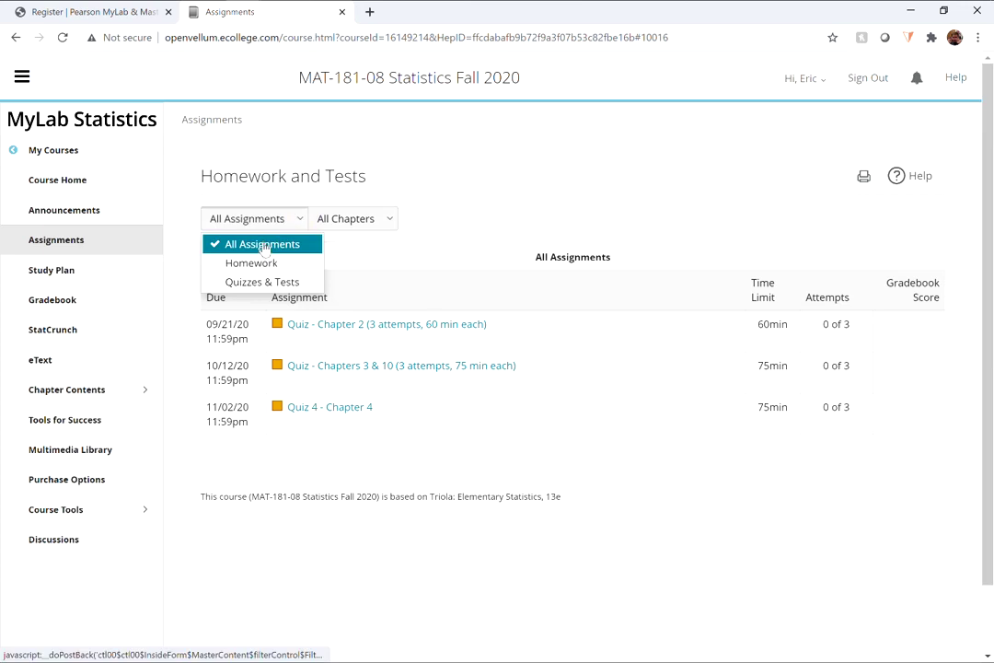
{"action": "left_click", "coordinate": [263, 244]}
{"action": "left_click", "coordinate": [284, 229]}
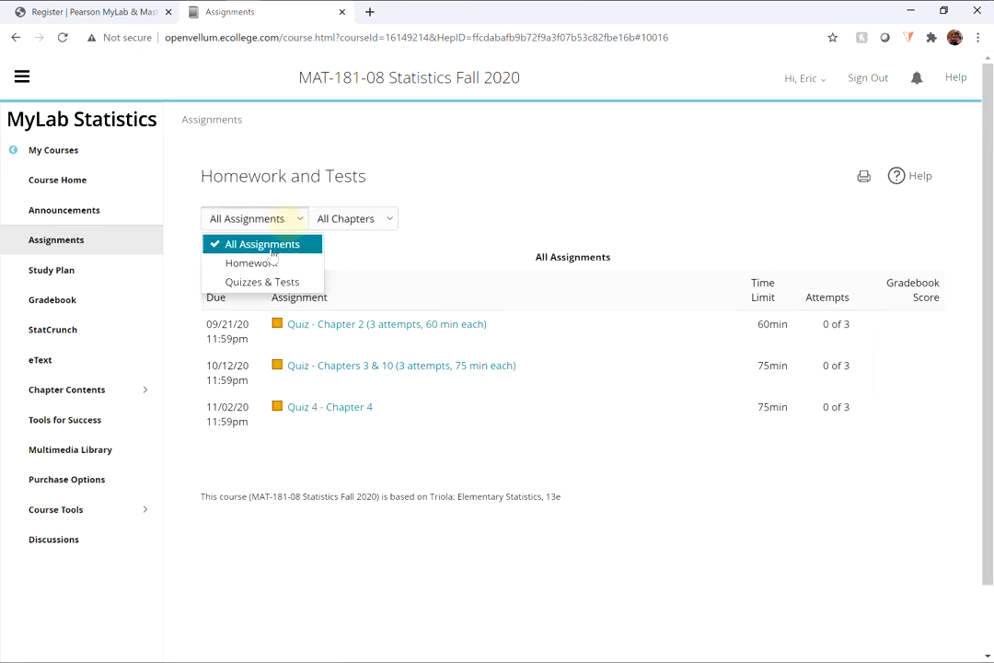
{"action": "left_click", "coordinate": [267, 263]}
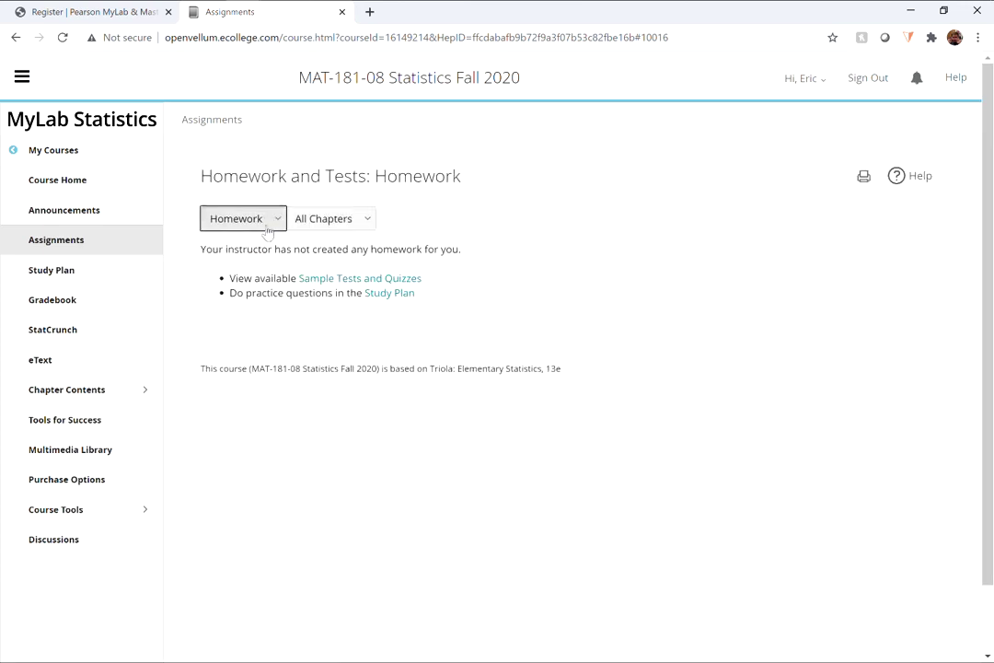
{"action": "left_click", "coordinate": [266, 229]}
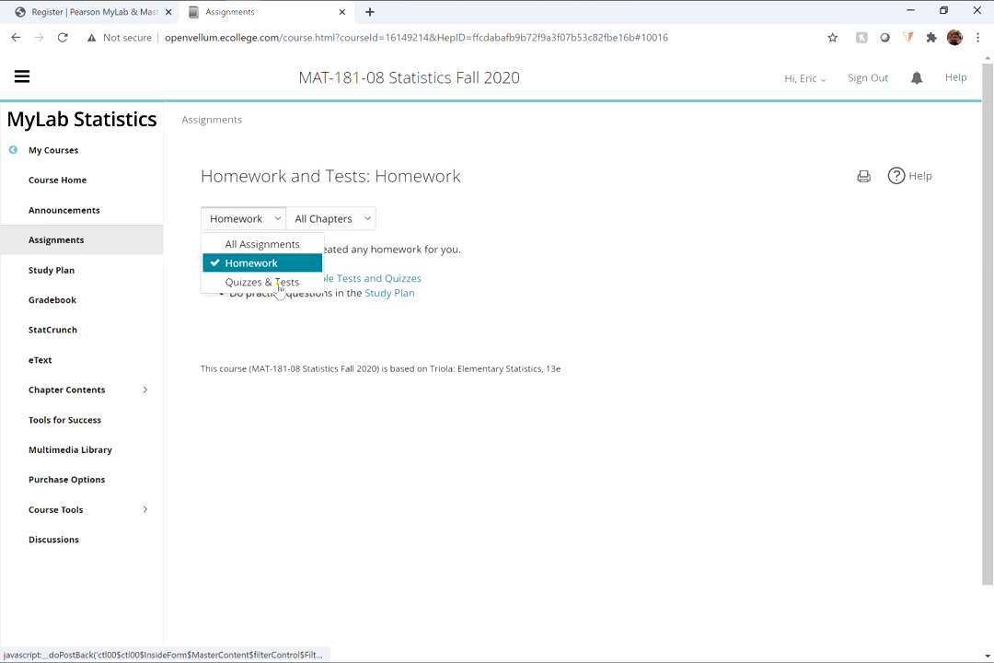
{"action": "left_click", "coordinate": [276, 282]}
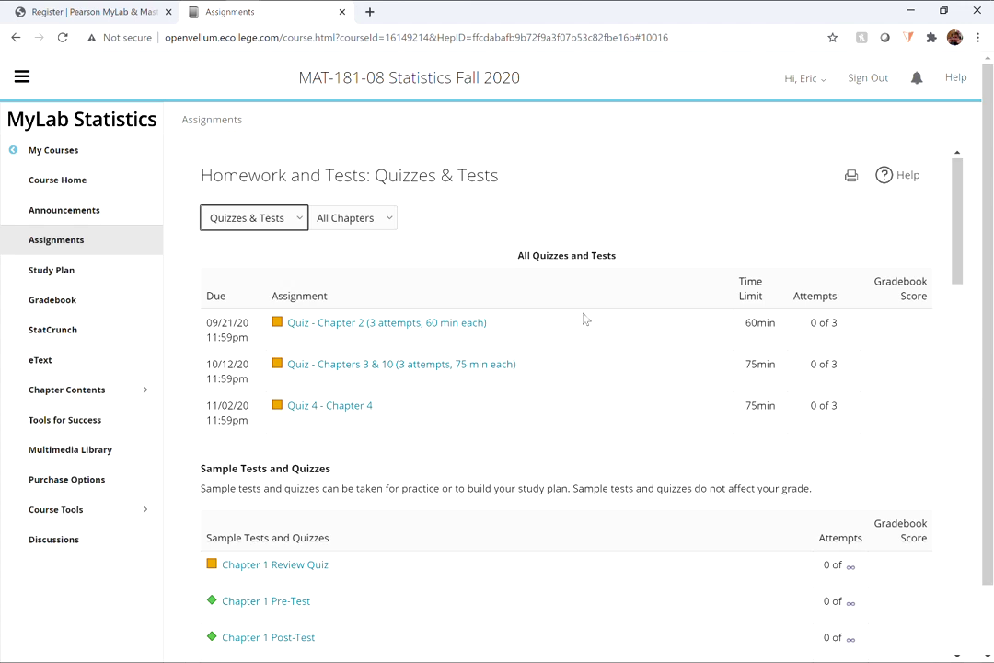
{"action": "scroll", "coordinate": [153, 166], "scroll_direction": "down", "scroll_amount": 1}
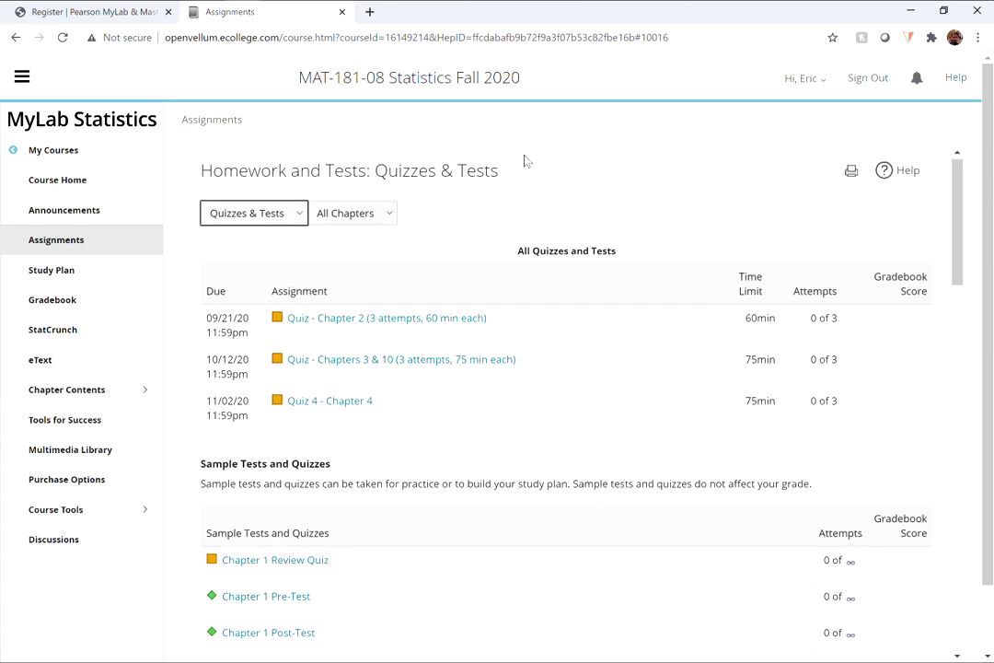